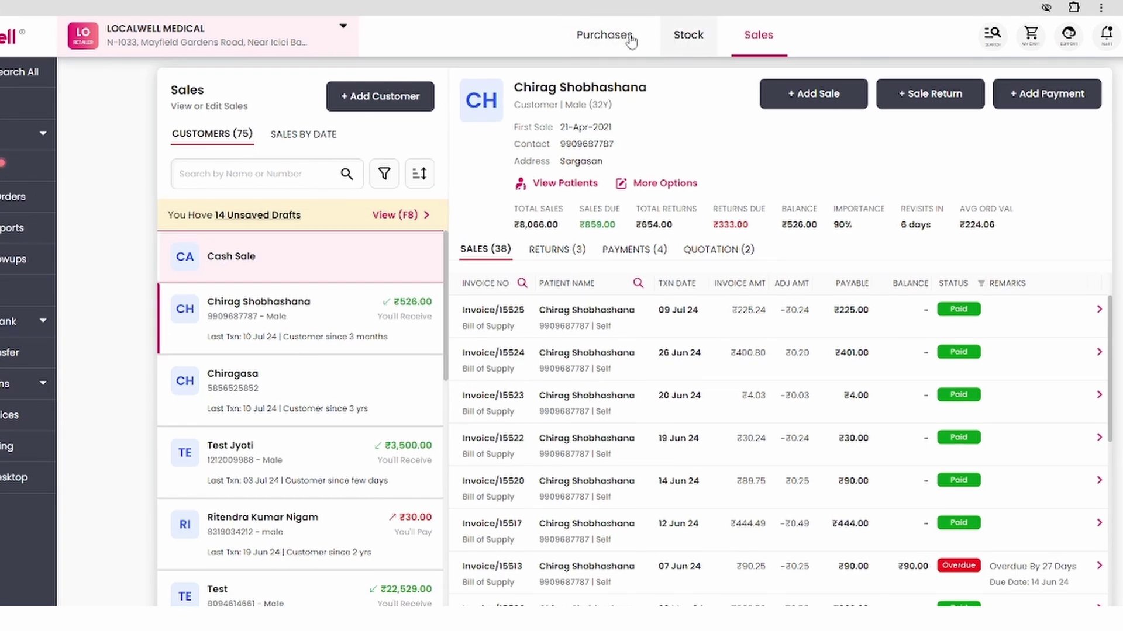
- Look over the Purchases and Stock pages, then return to the Sales customer view
left_click(591, 36)
left_click(696, 50)
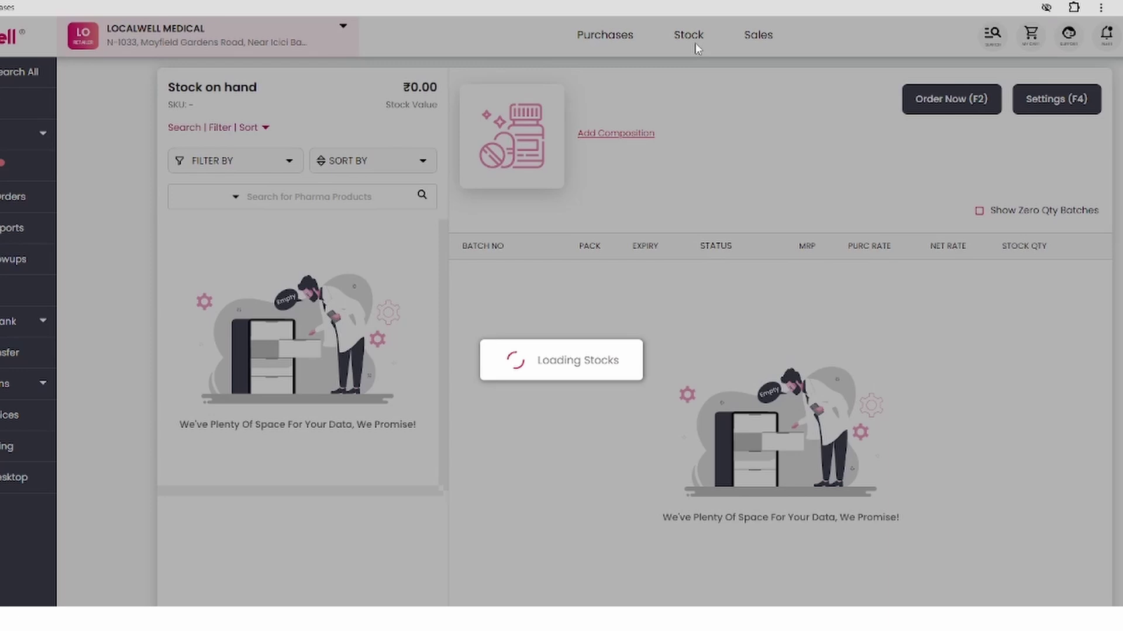
left_click(773, 51)
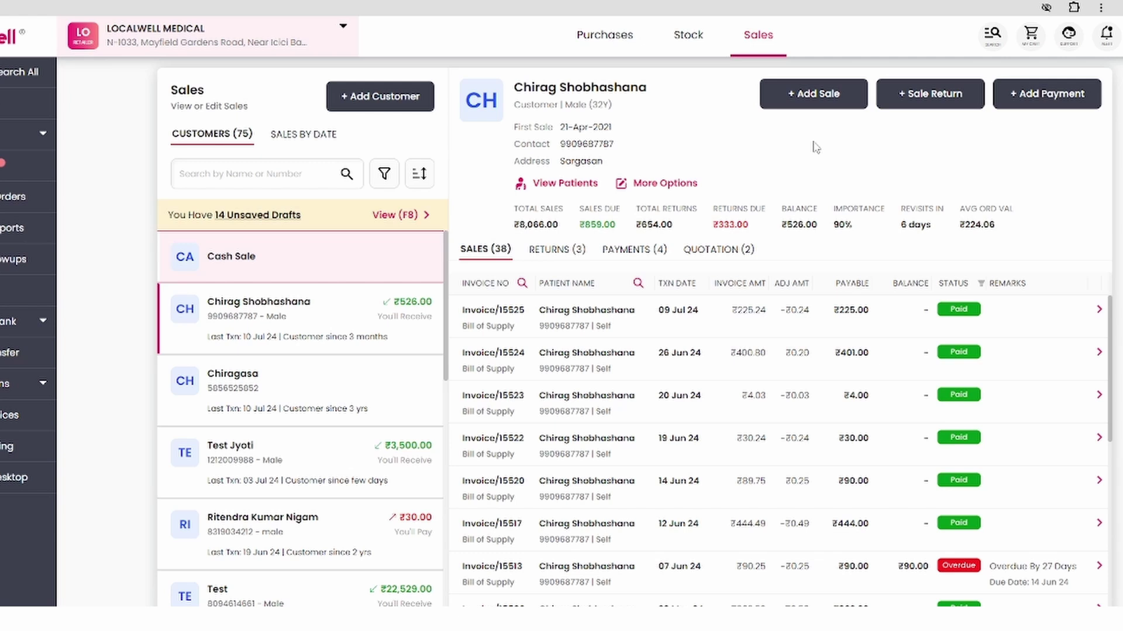
left_click(819, 95)
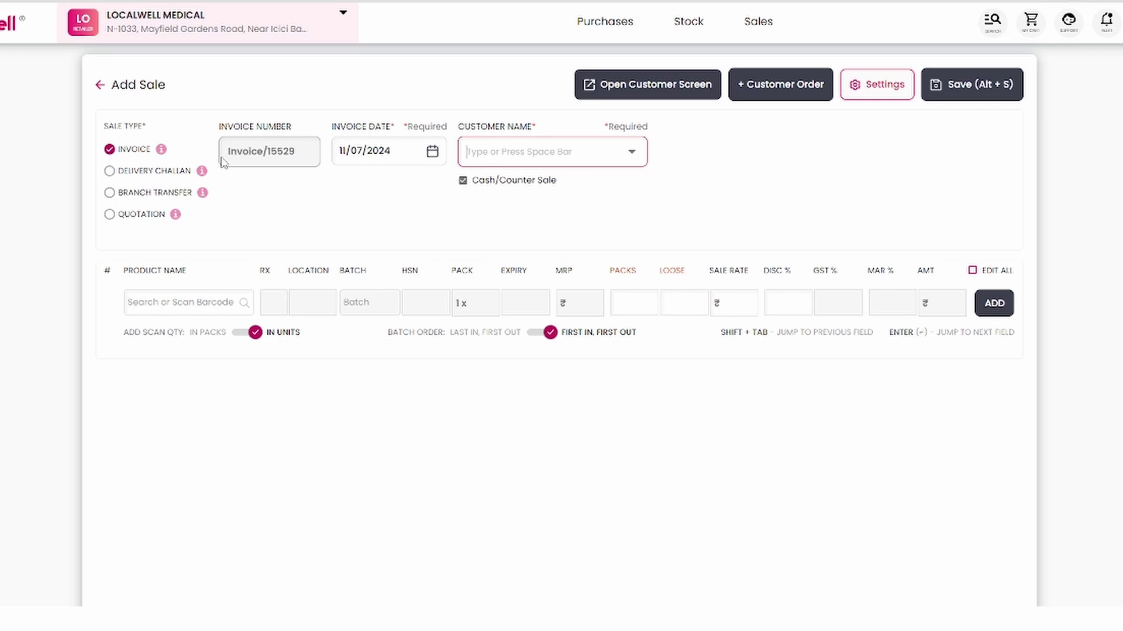
key("shift+Tab")
left_click(608, 216)
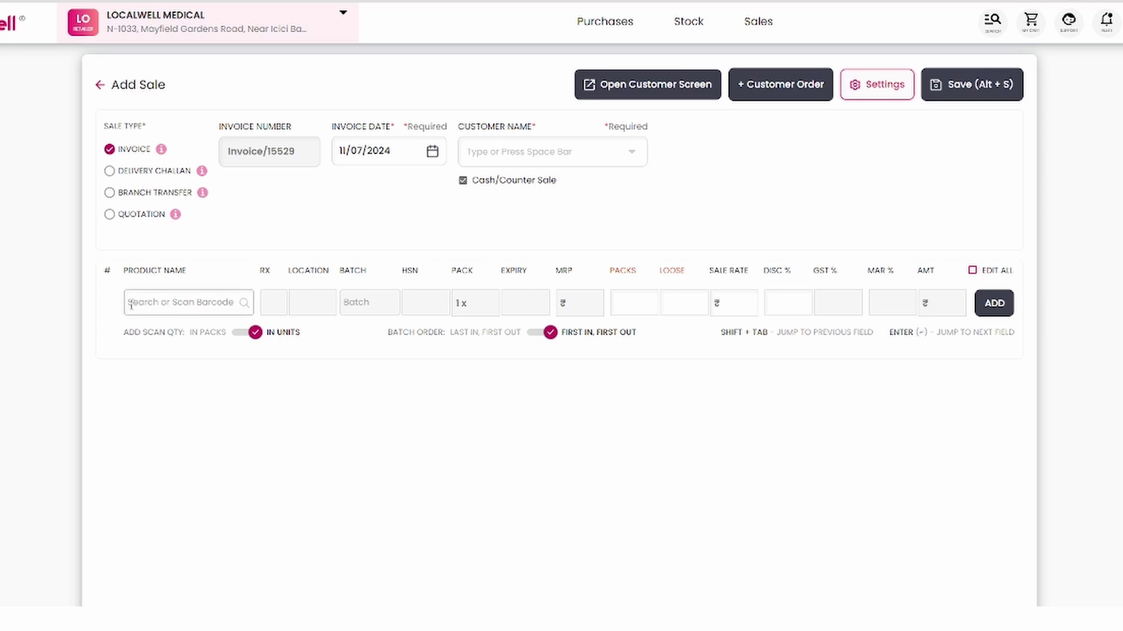
- Search 'dolo' and select DOLO 650 TAB from batch 54321
left_click(175, 303)
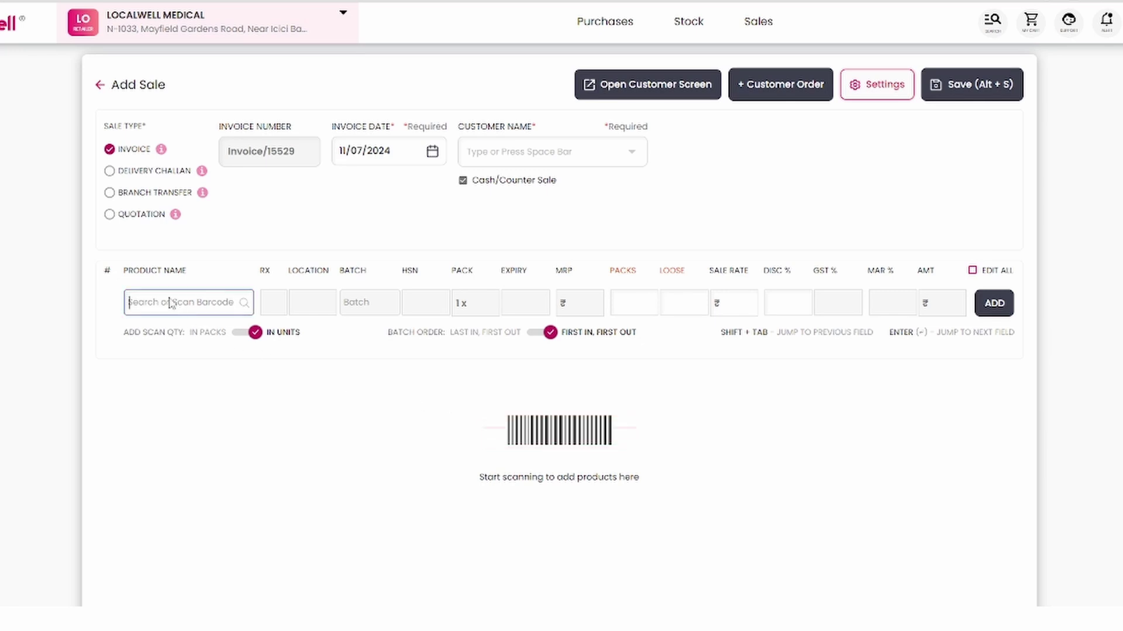
type("dolo")
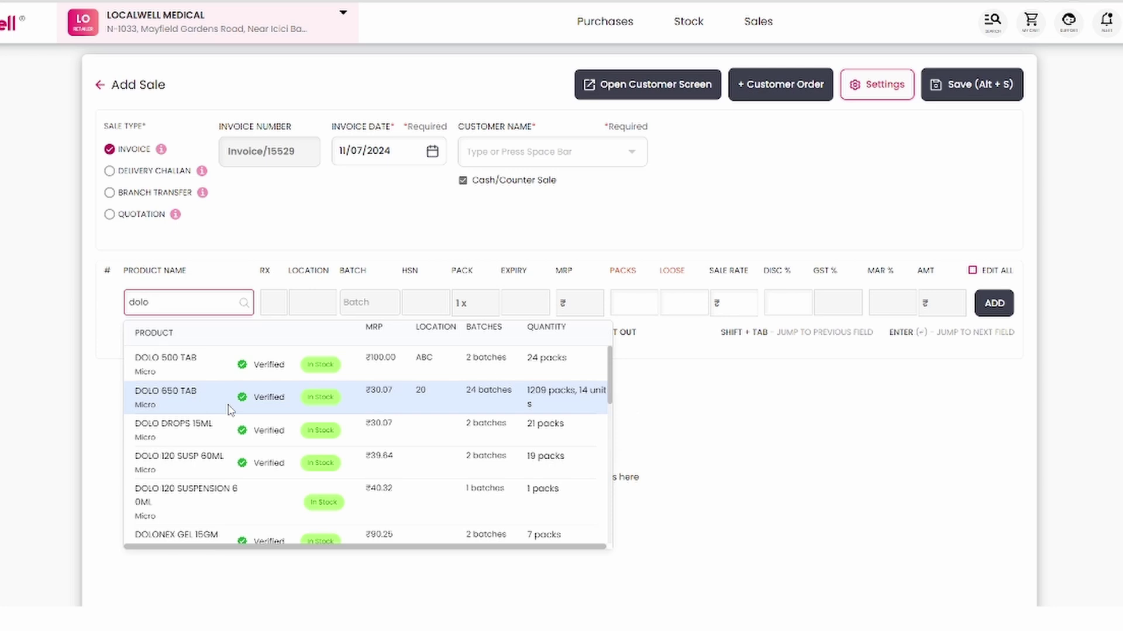
left_click(193, 410)
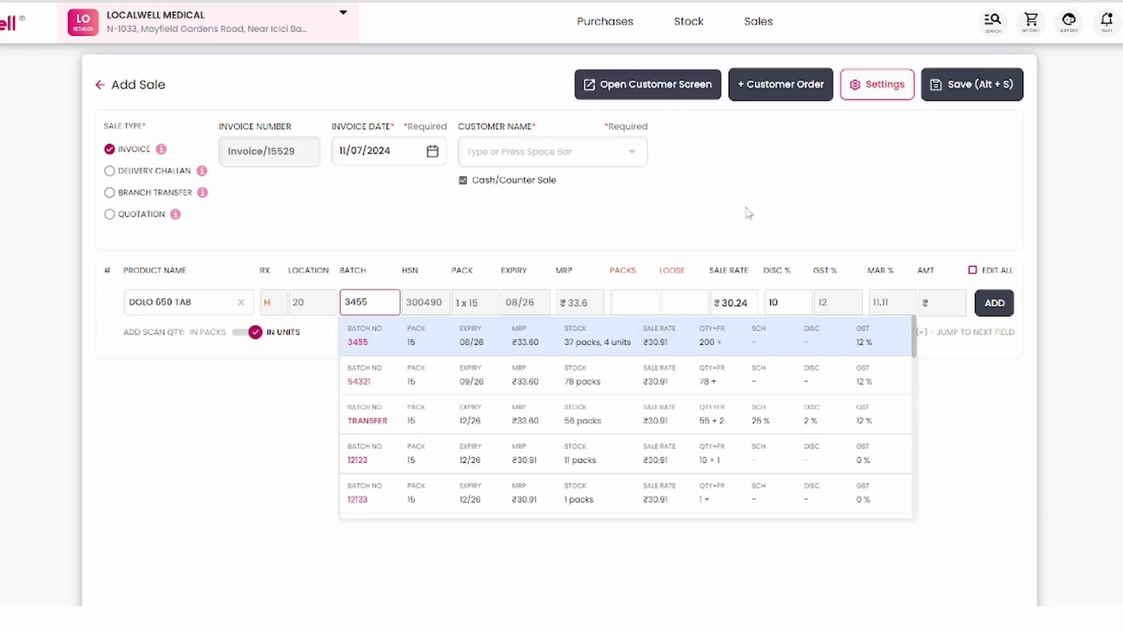
left_click(359, 379)
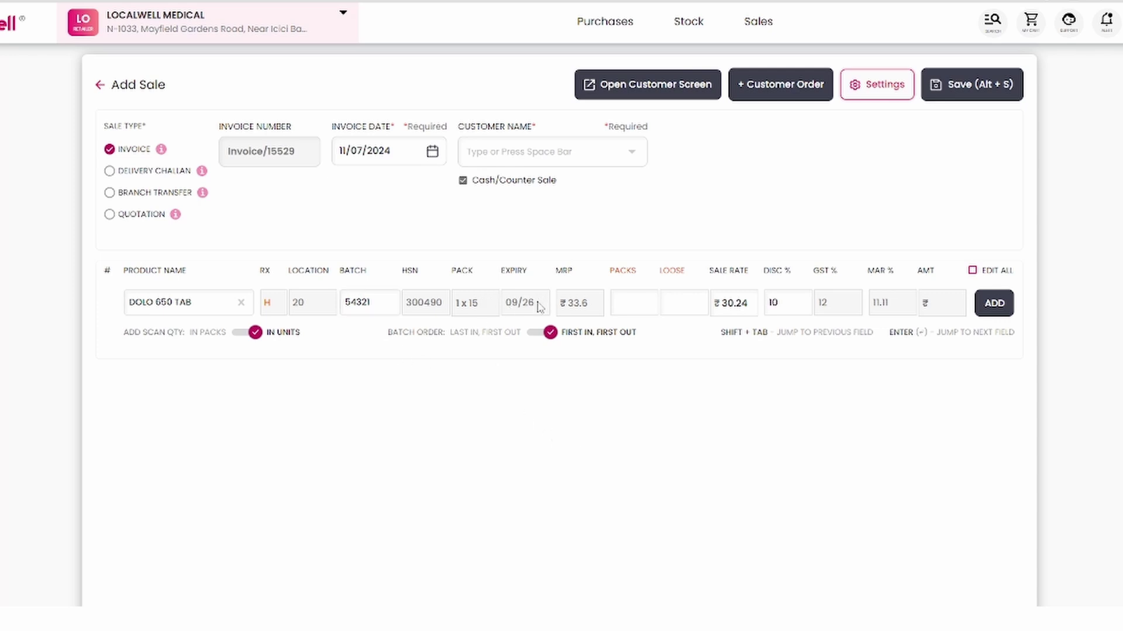
- Enter 2 packs and add the Dolo line to the invoice
left_click(626, 303)
type("2")
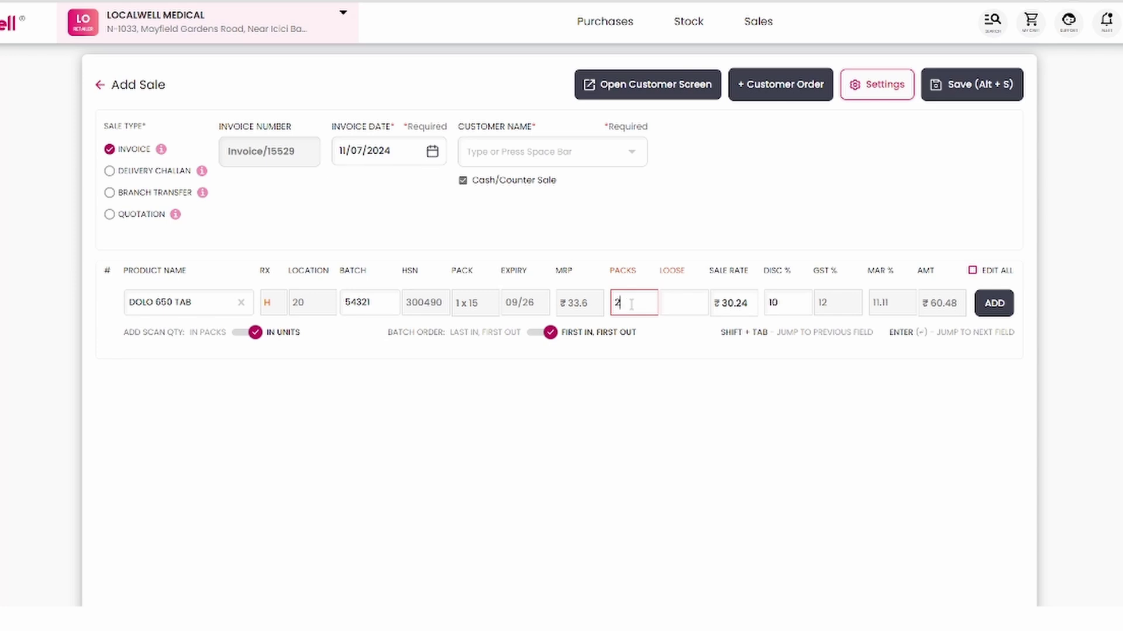
key("BackSpace")
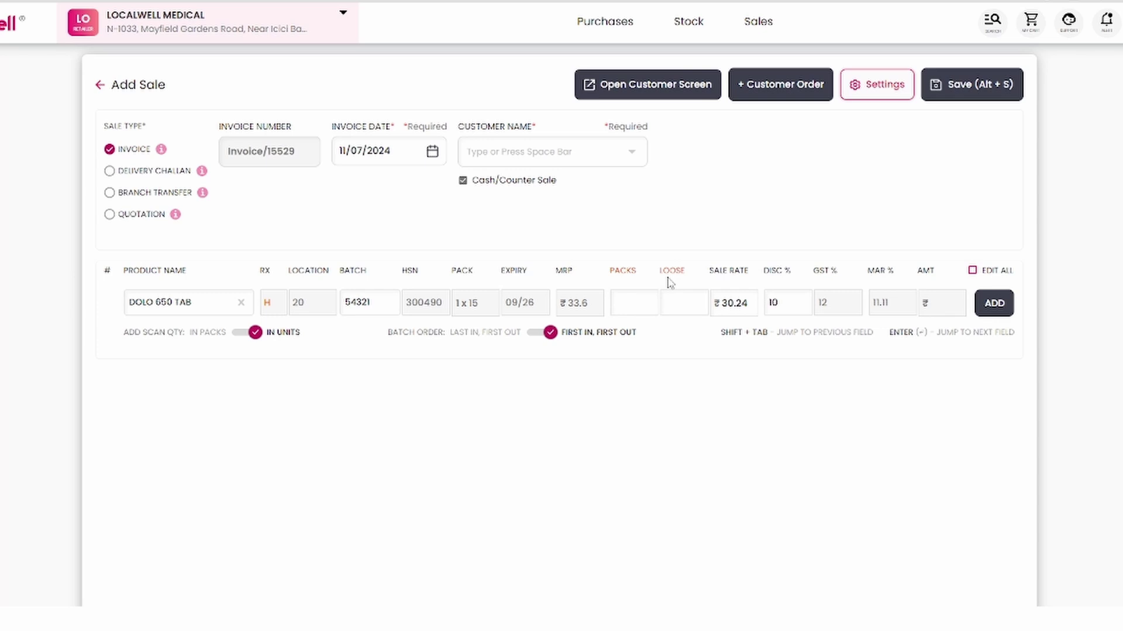
left_click(678, 304)
left_click(631, 306)
type("2")
left_click(993, 304)
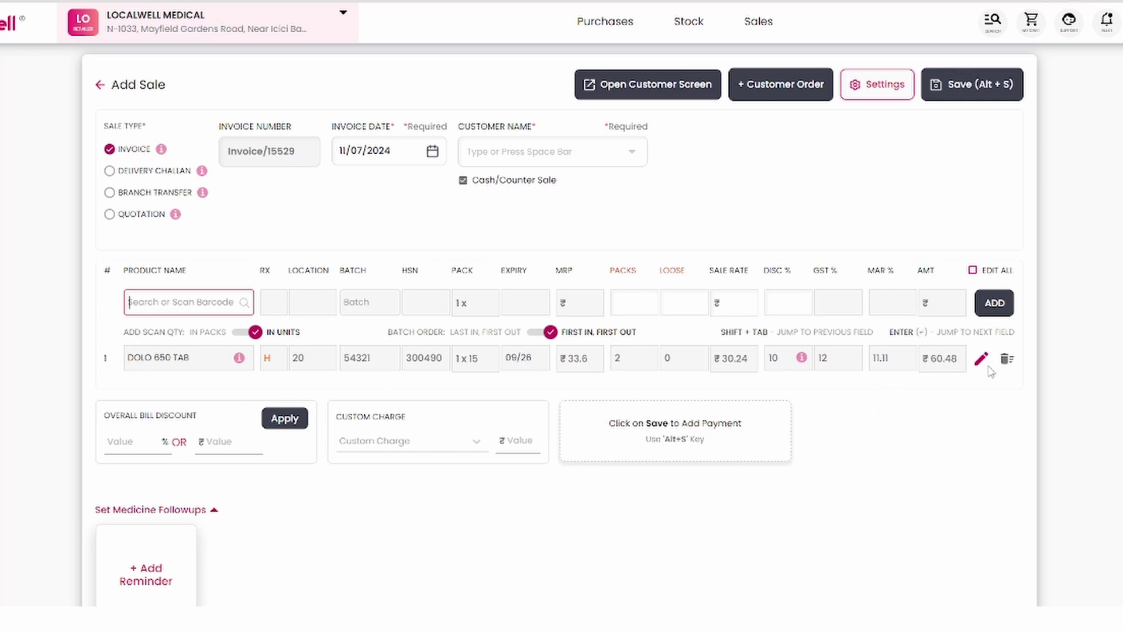
- Save the Dolo 650 invoice with Alt+S to bring up the payment mode choices
left_click(1006, 377)
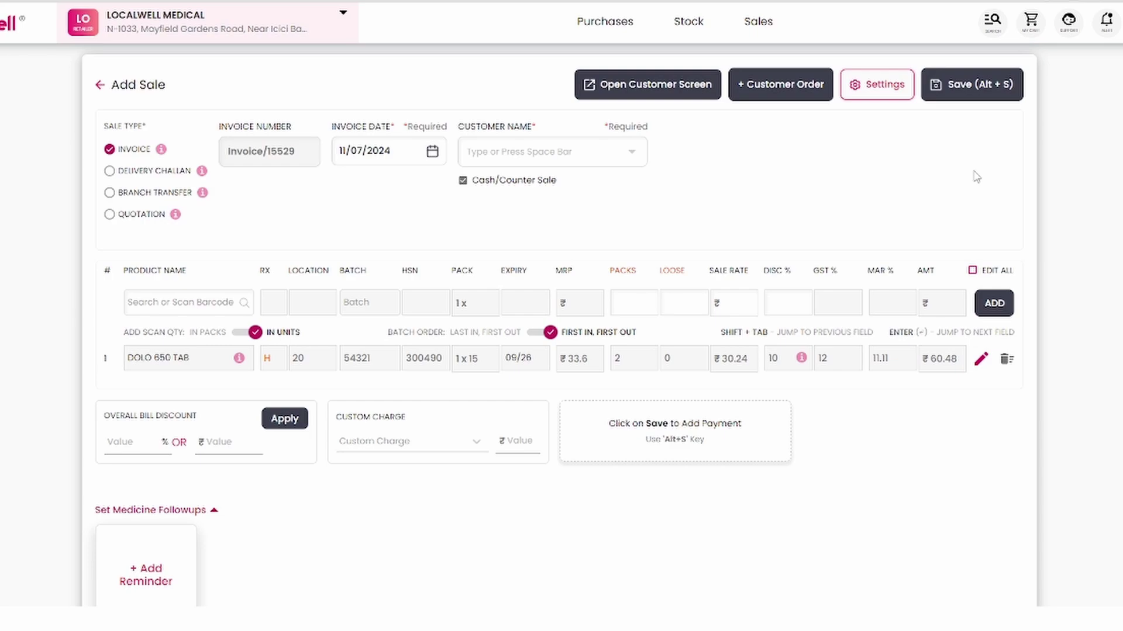
key("alt+s")
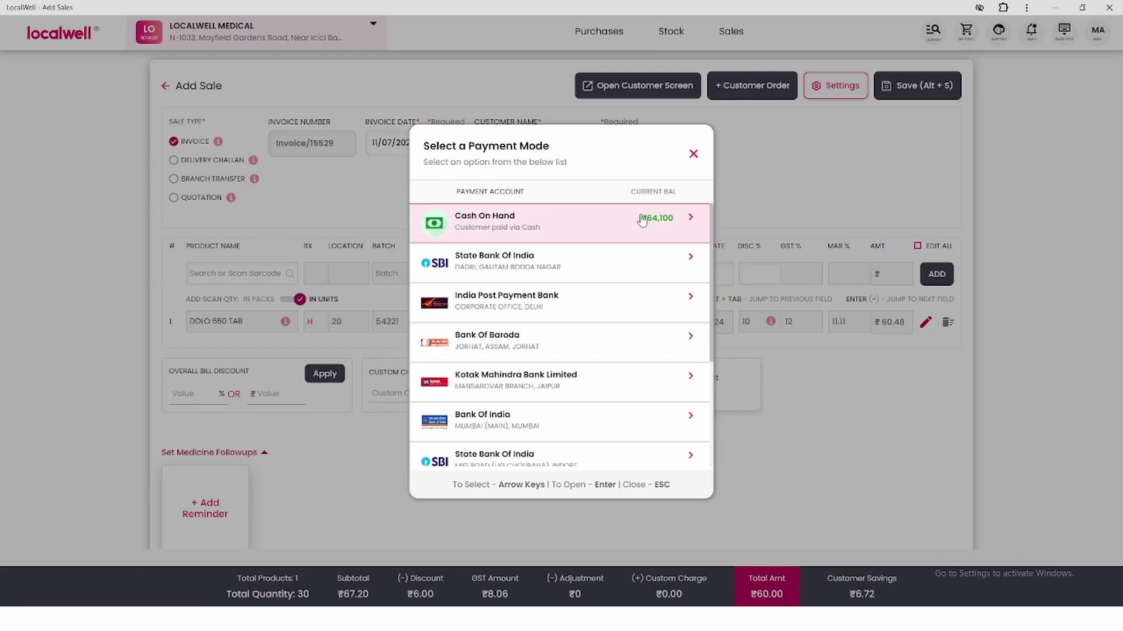
scroll(621, 301, "down", 3)
- Mark Invoice/15529 paid by Cash On Hand and download it as a PDF
left_click(592, 229)
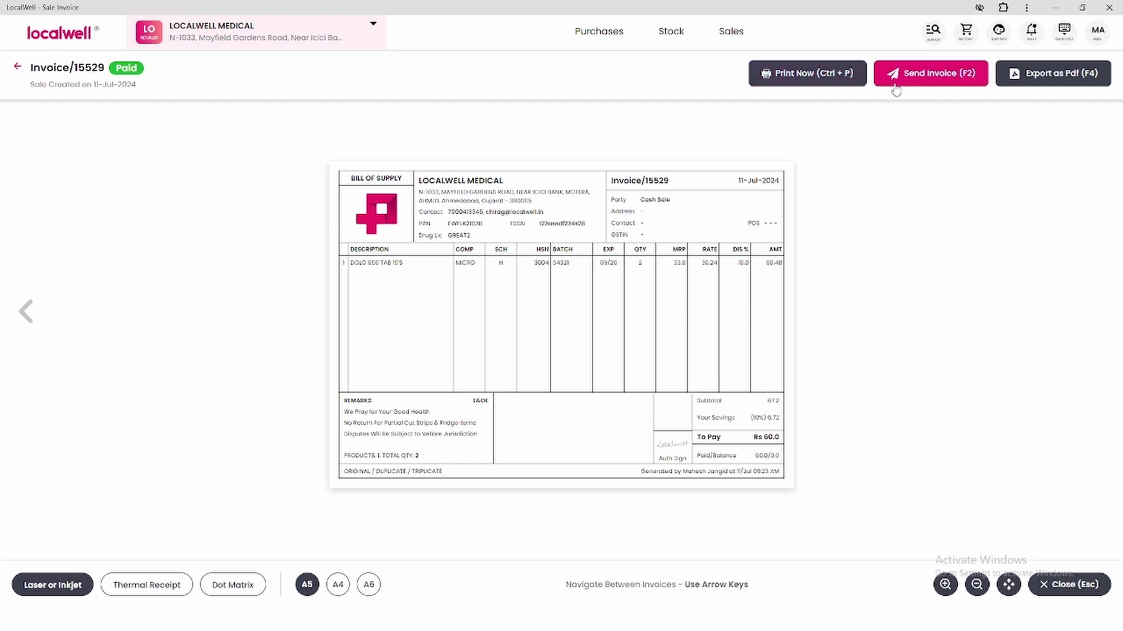
left_click(930, 81)
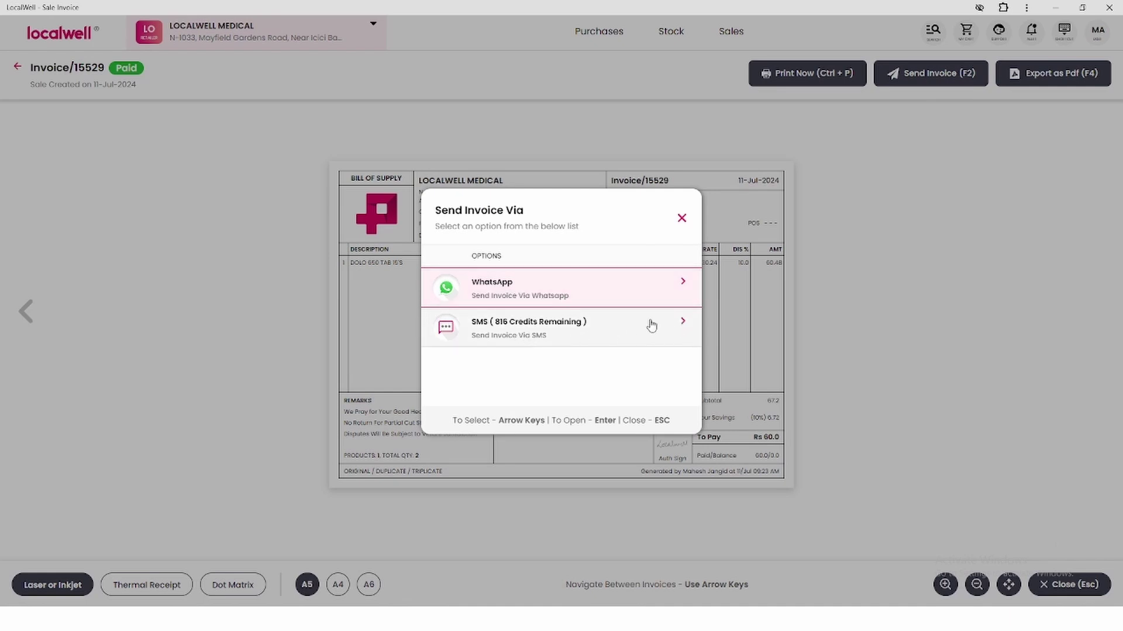
left_click(975, 242)
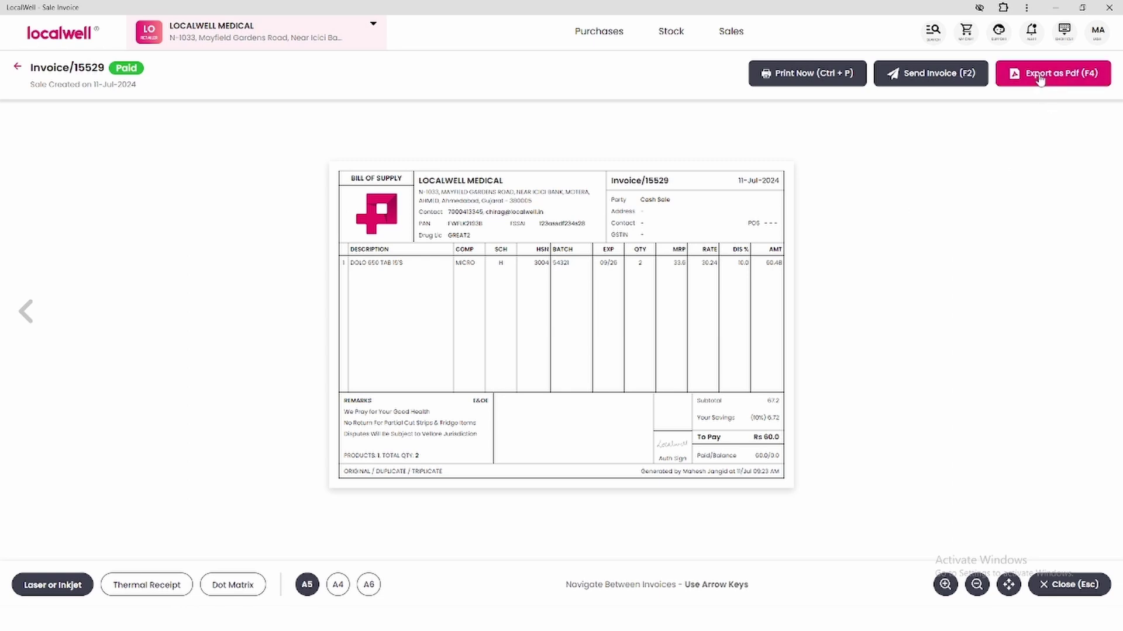
key("F4")
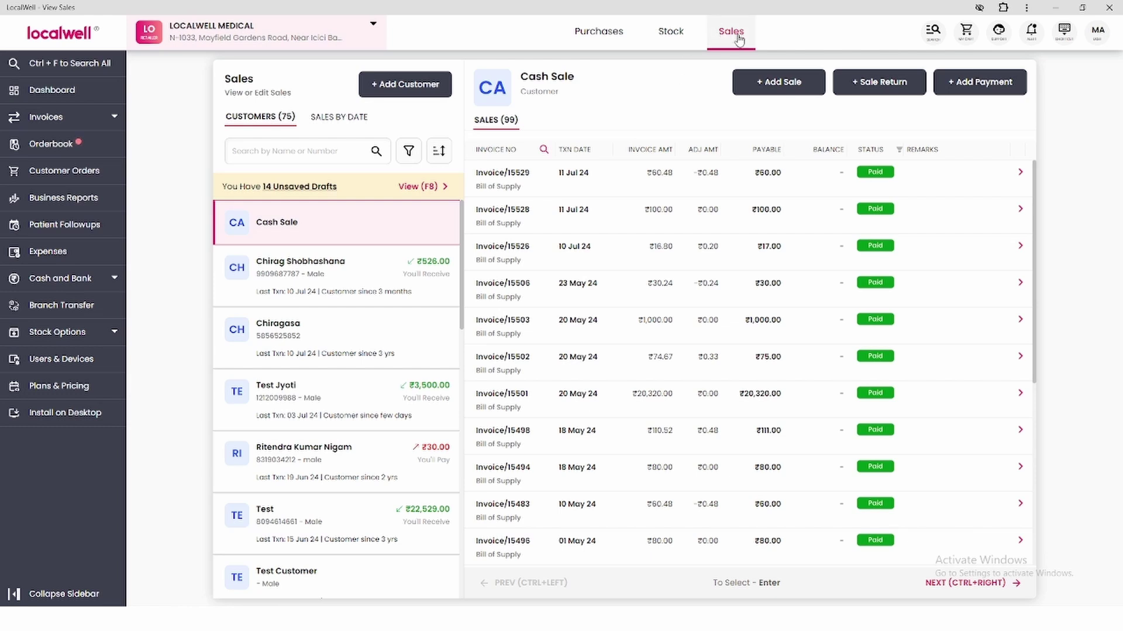
- Start Invoice/15530 and create a new customer from the typed customer name
left_click(755, 82)
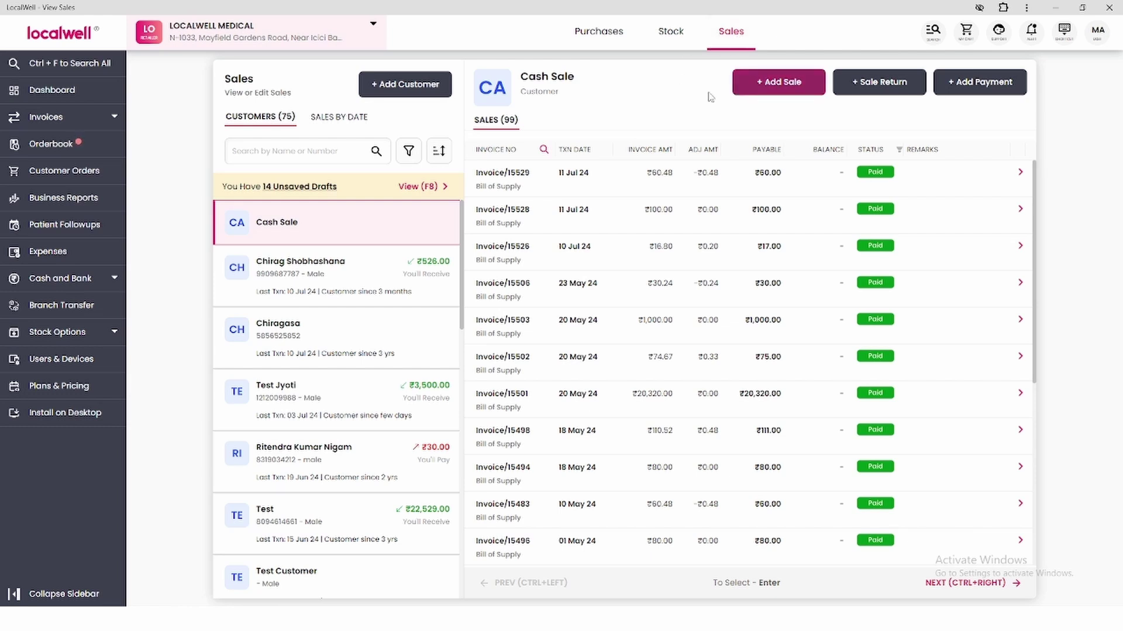
left_click(776, 92)
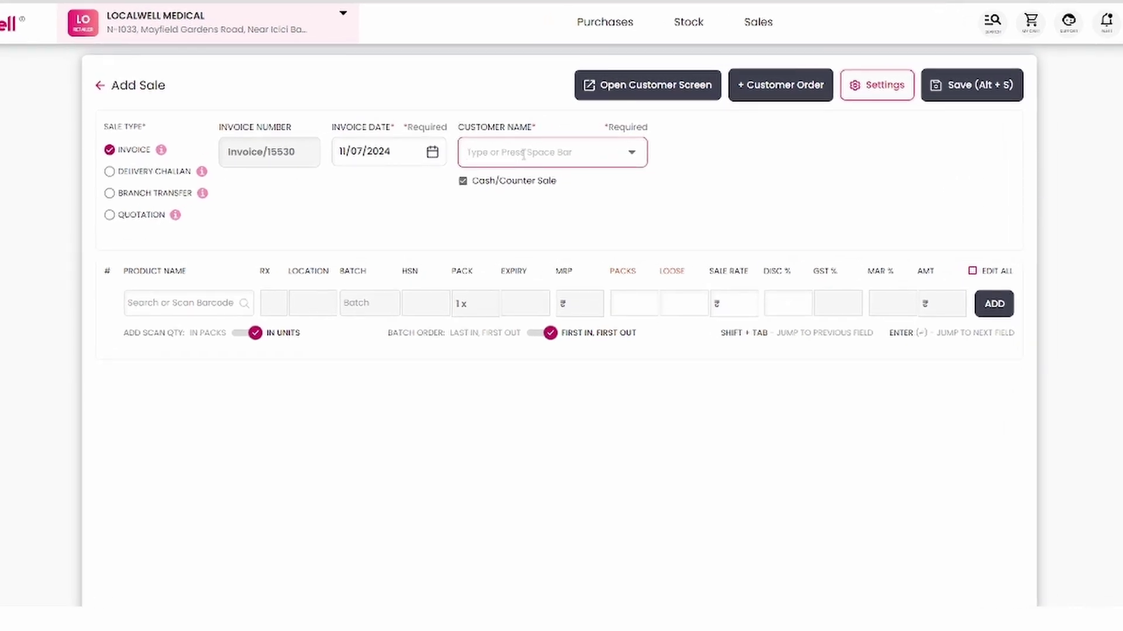
type("mahesh")
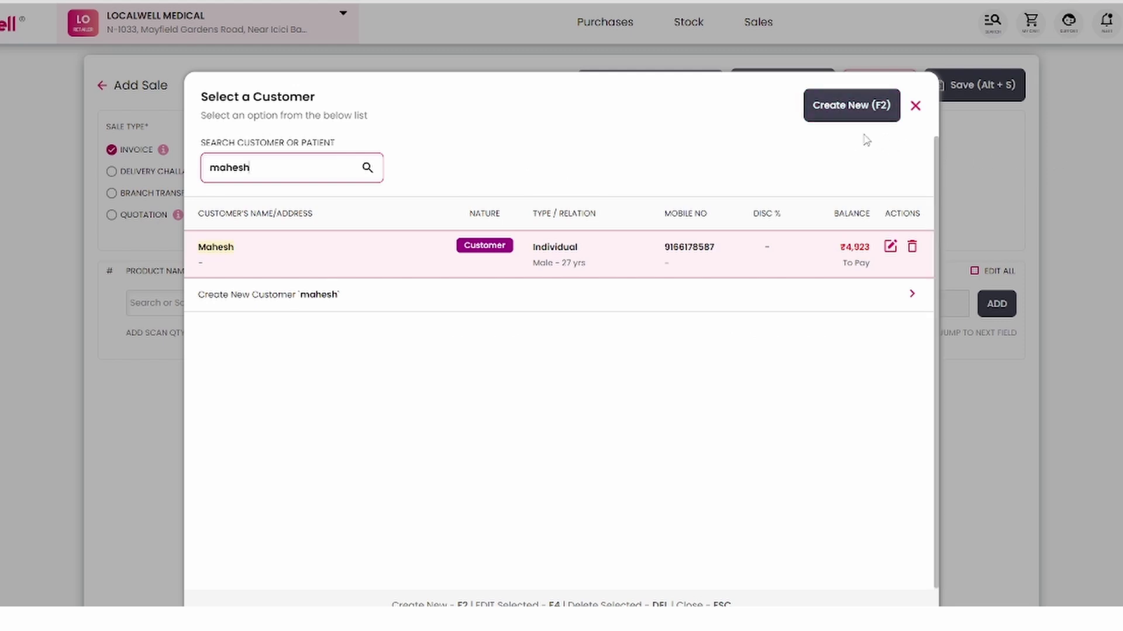
key("F2")
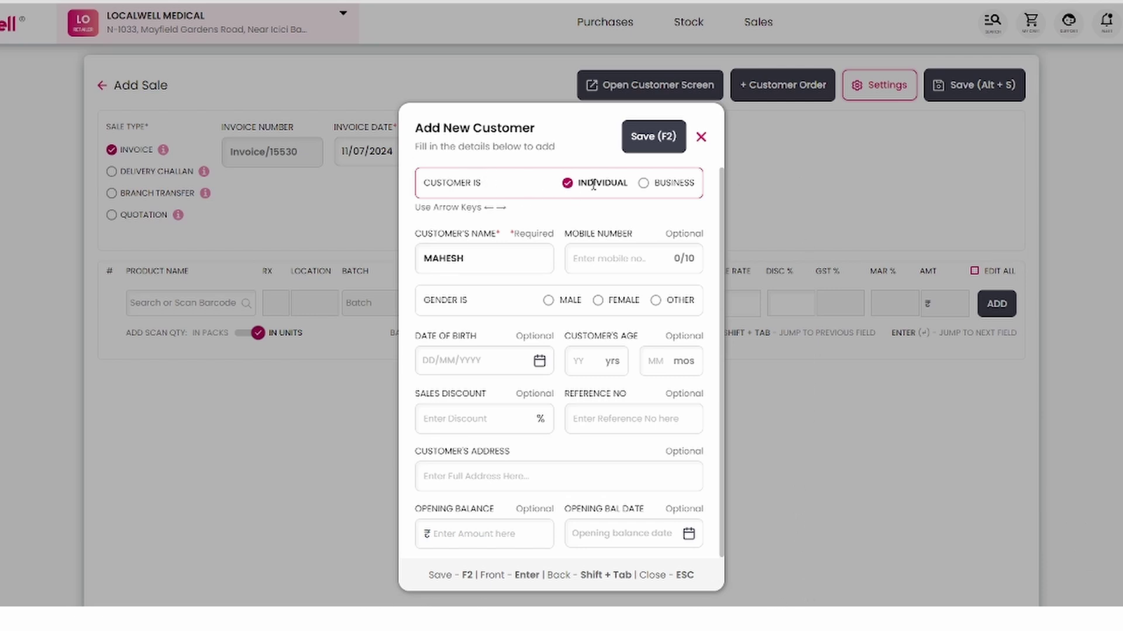
- Enter the new customer's full name and mobile number, then save the customer
left_click(483, 261)
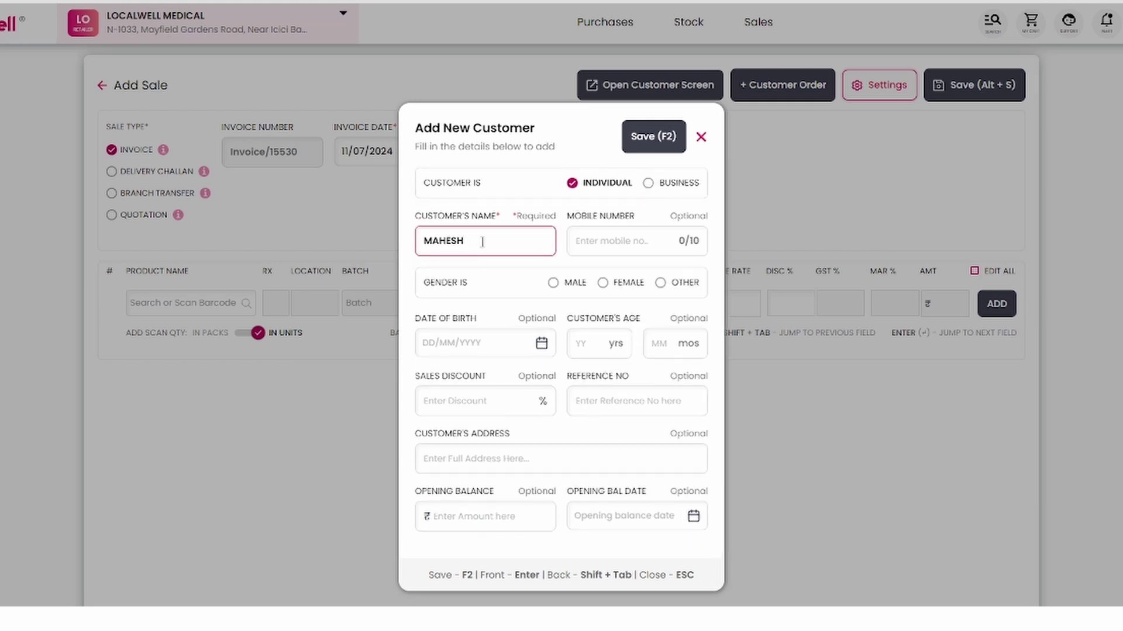
left_click(593, 240)
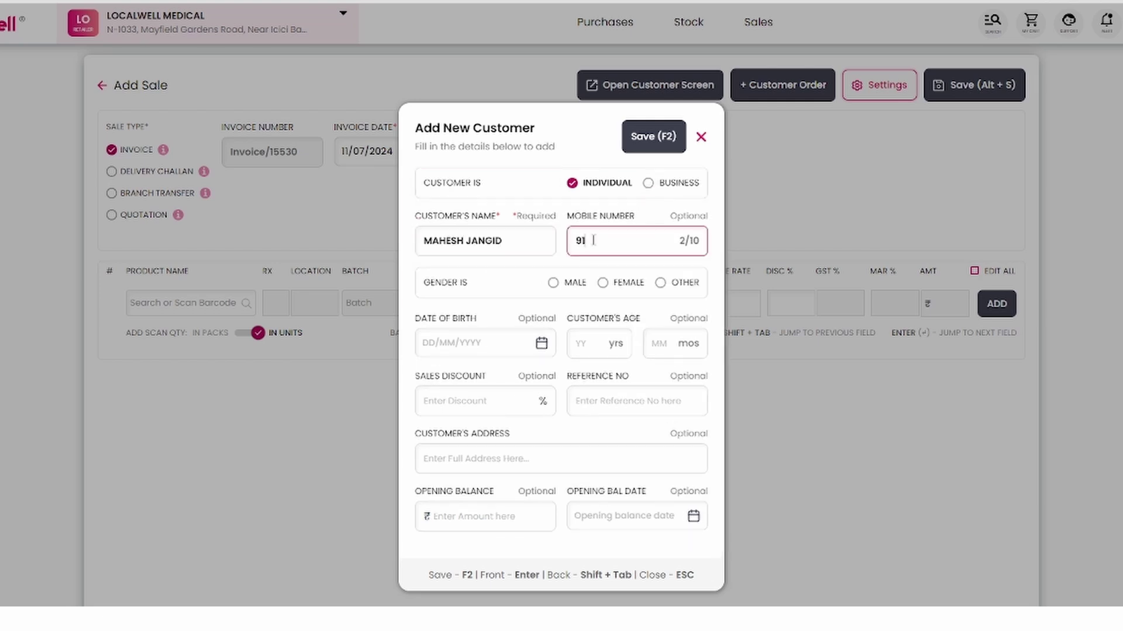
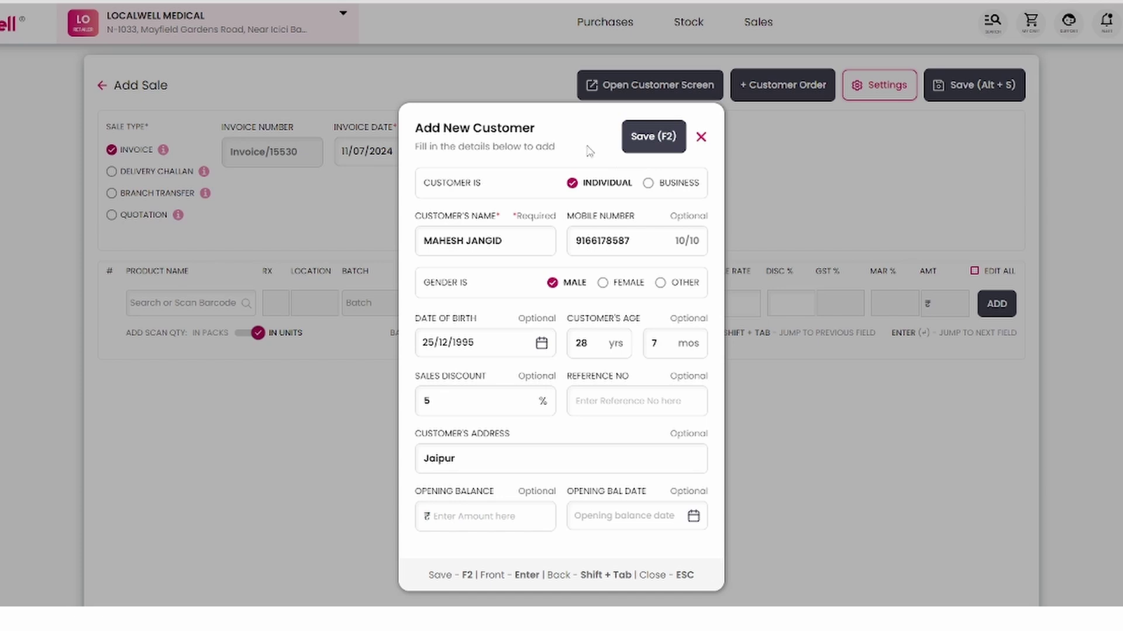
key("F2")
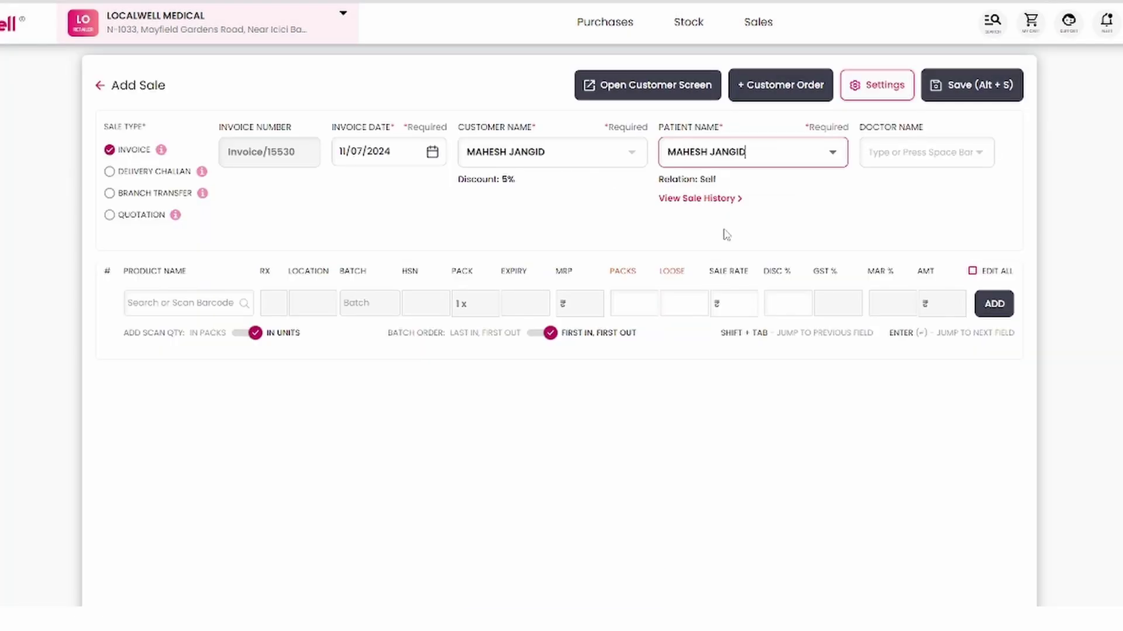
- Create a new doctor and set them as Invoice/15530's prescribing doctor
left_click(556, 155)
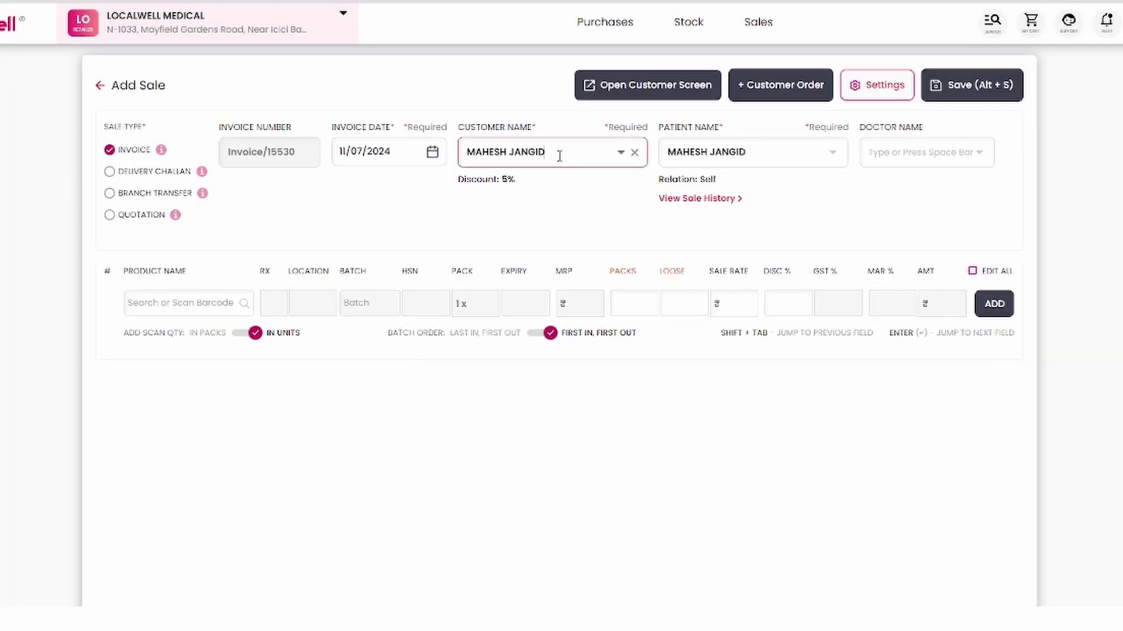
left_click(773, 152)
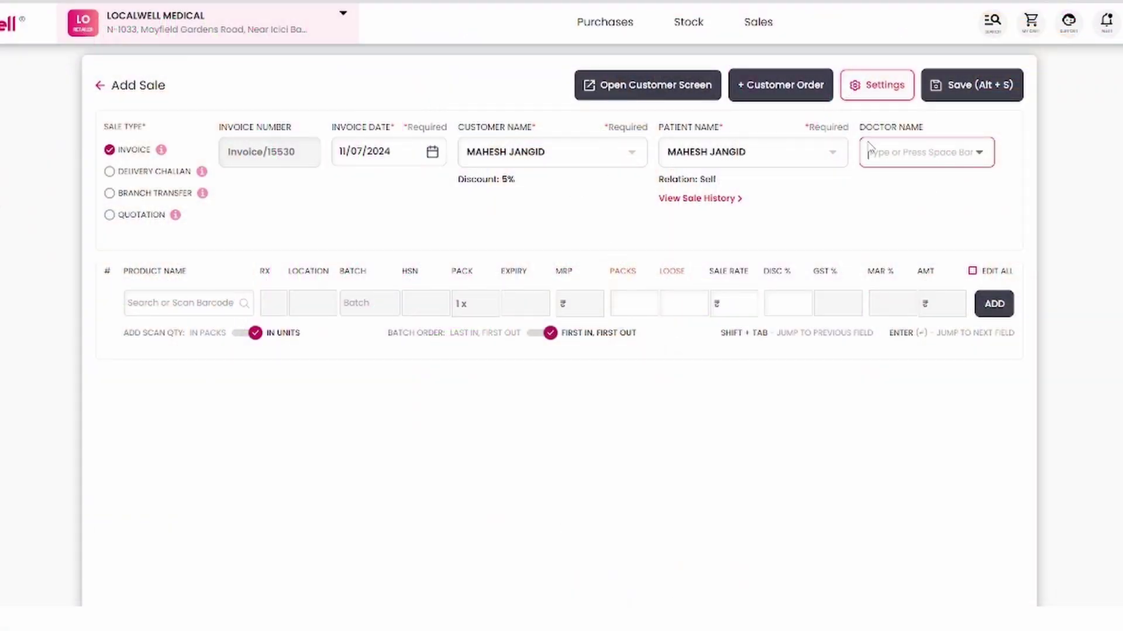
left_click(893, 155)
type("d")
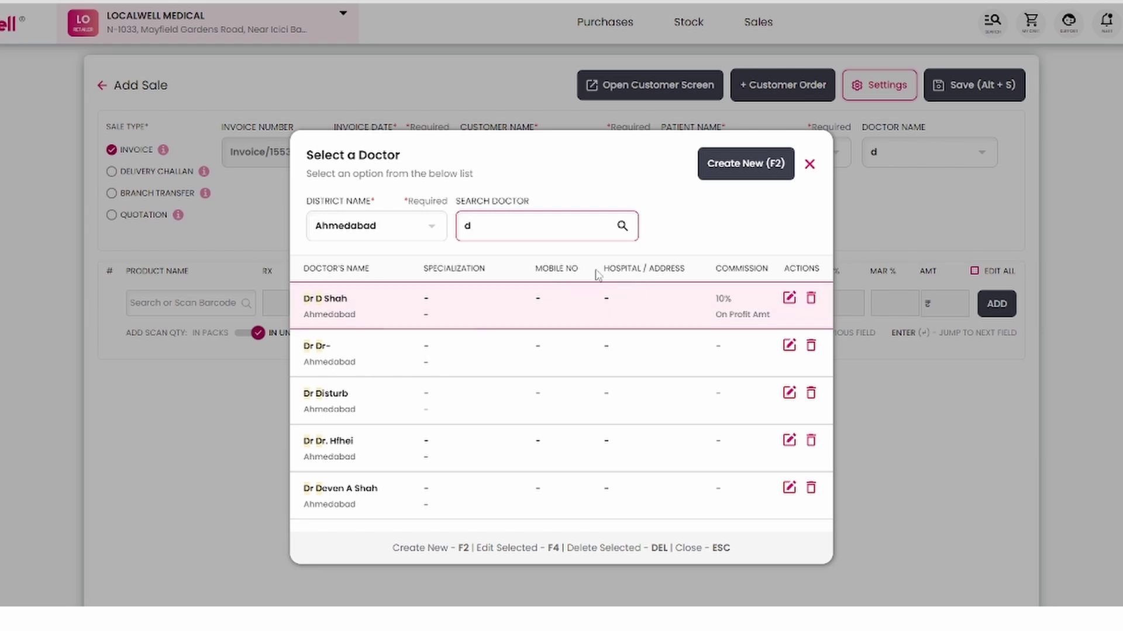
left_click(752, 165)
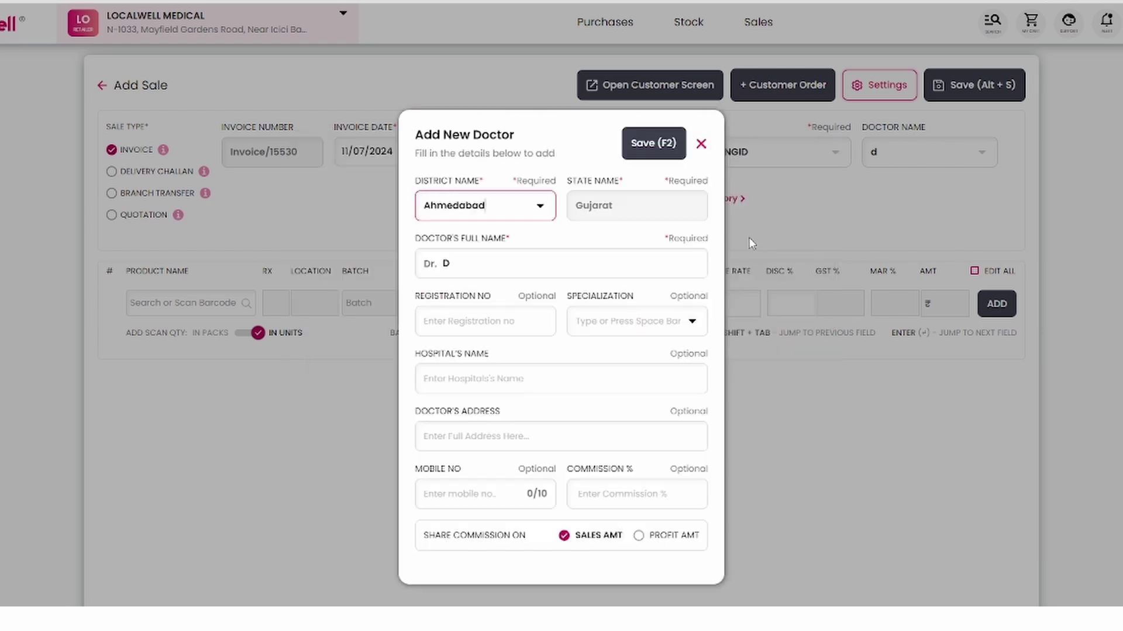
type("Shah")
key("F2")
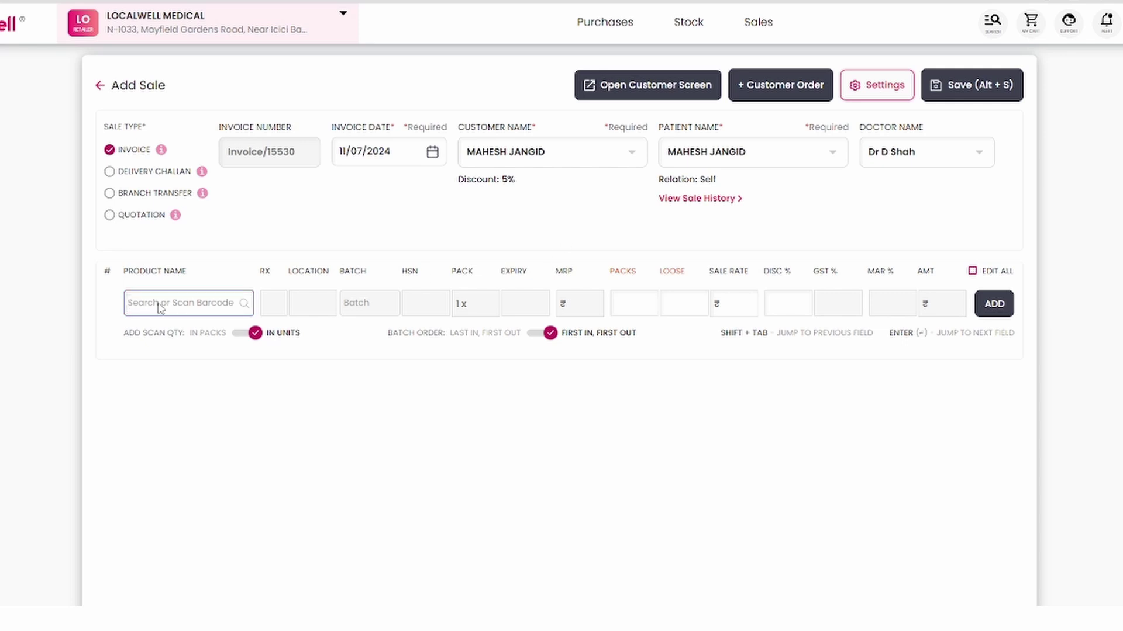
- Add DOLO 650 TAB to Invoice/15530 and proceed to payment for the ₹1,922 total
type("dolo")
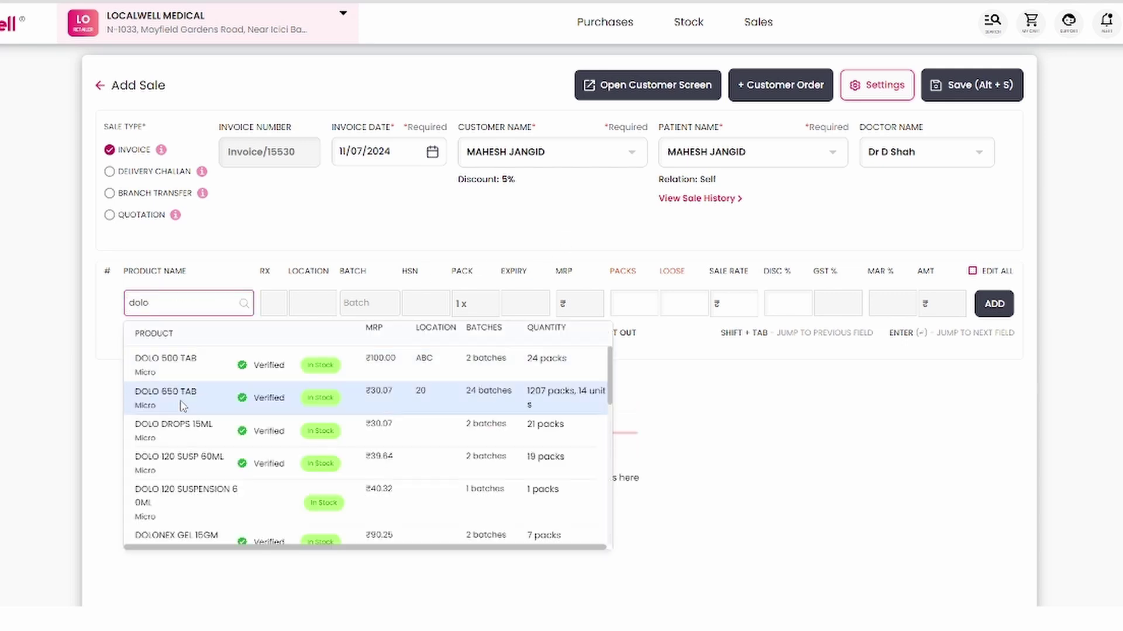
left_click(182, 397)
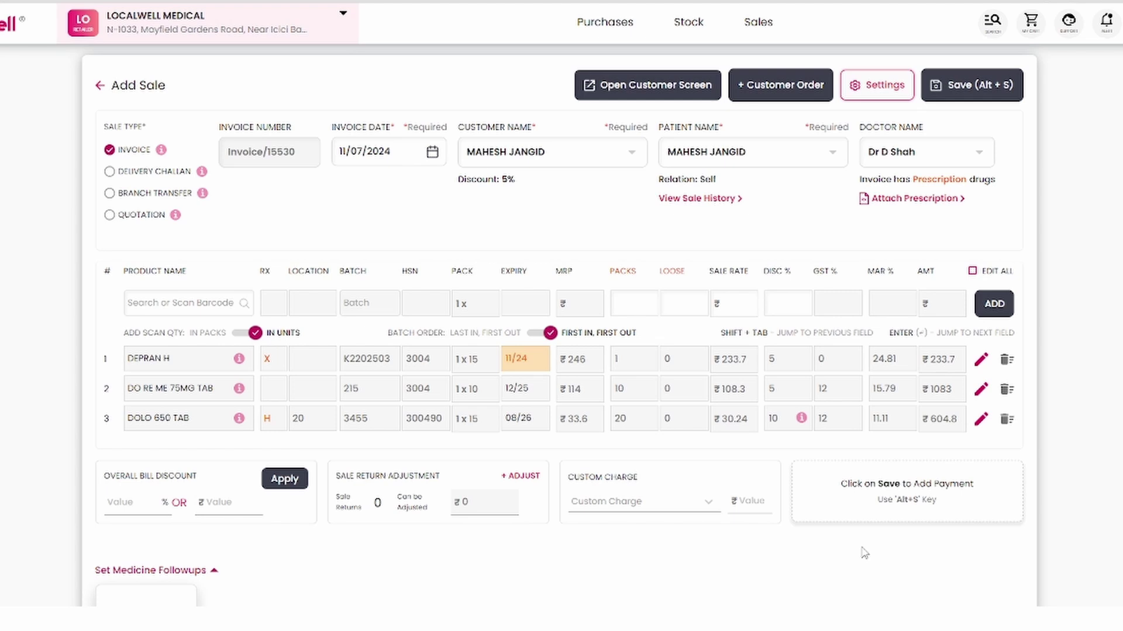
key("alt+s")
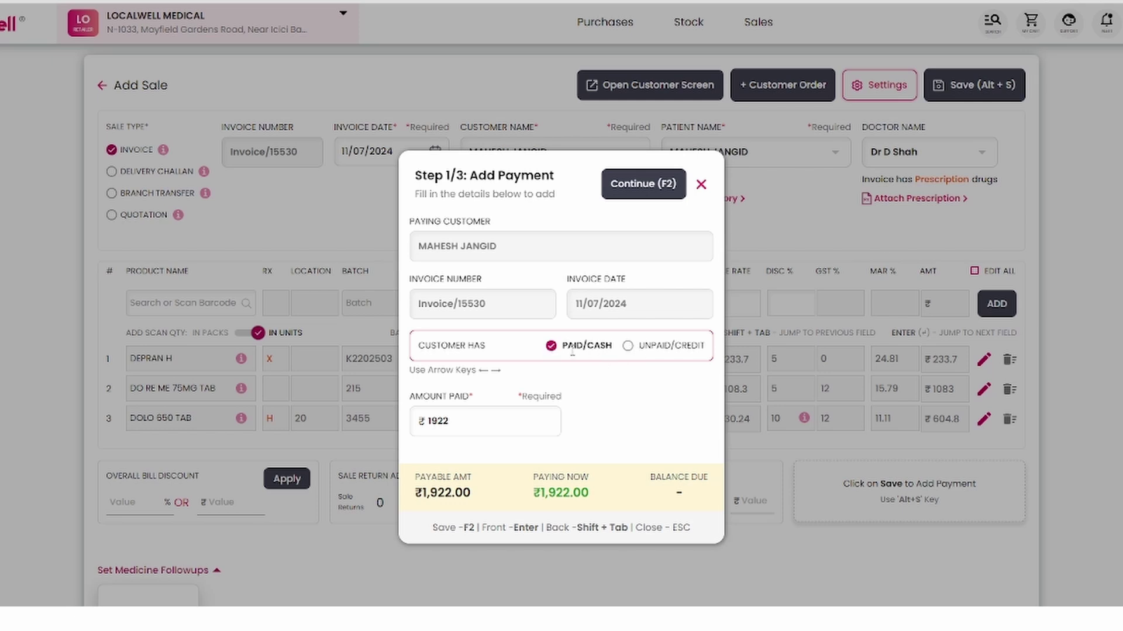
- Keep the ₹1,922 bill as paid in full and choose PhonePe For Business as payment mode
key("Right")
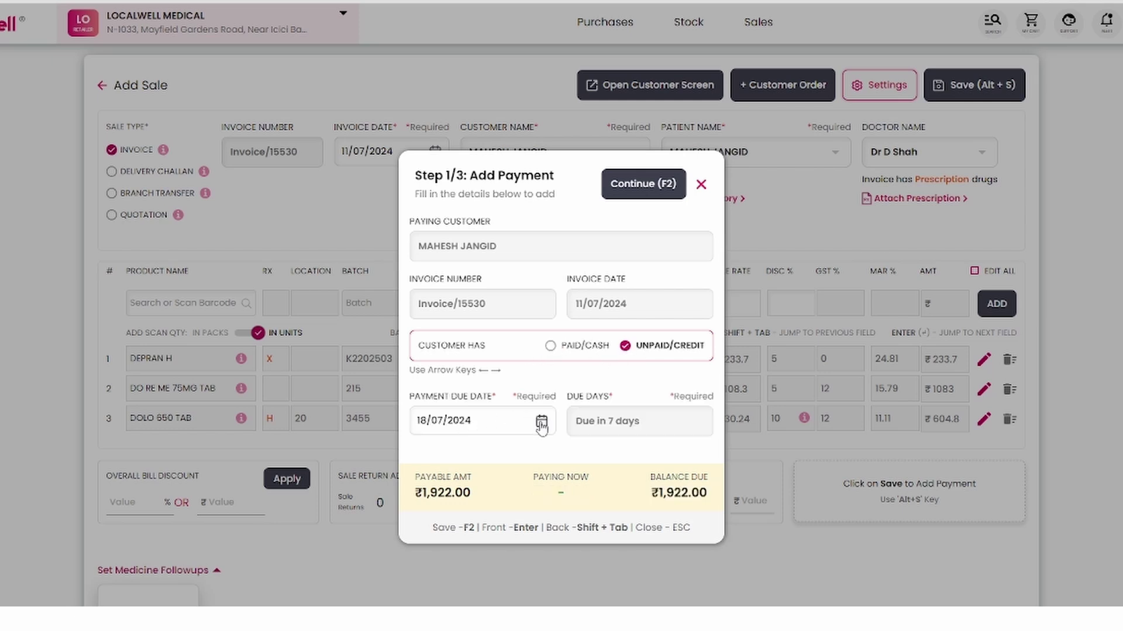
left_click(542, 423)
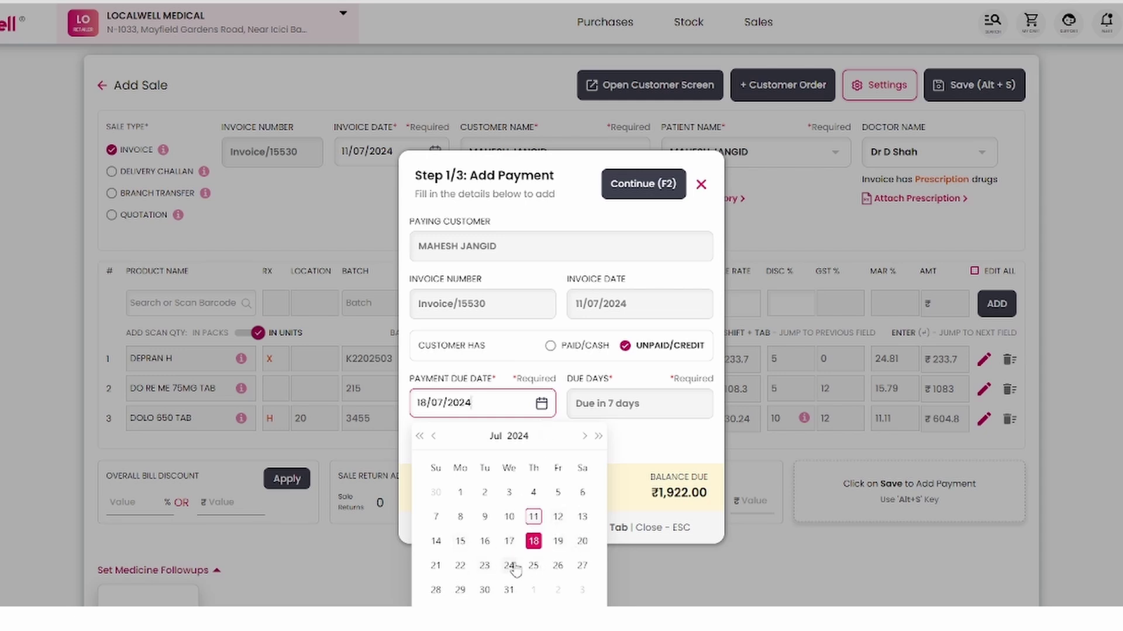
key("shift+Tab")
key("Left")
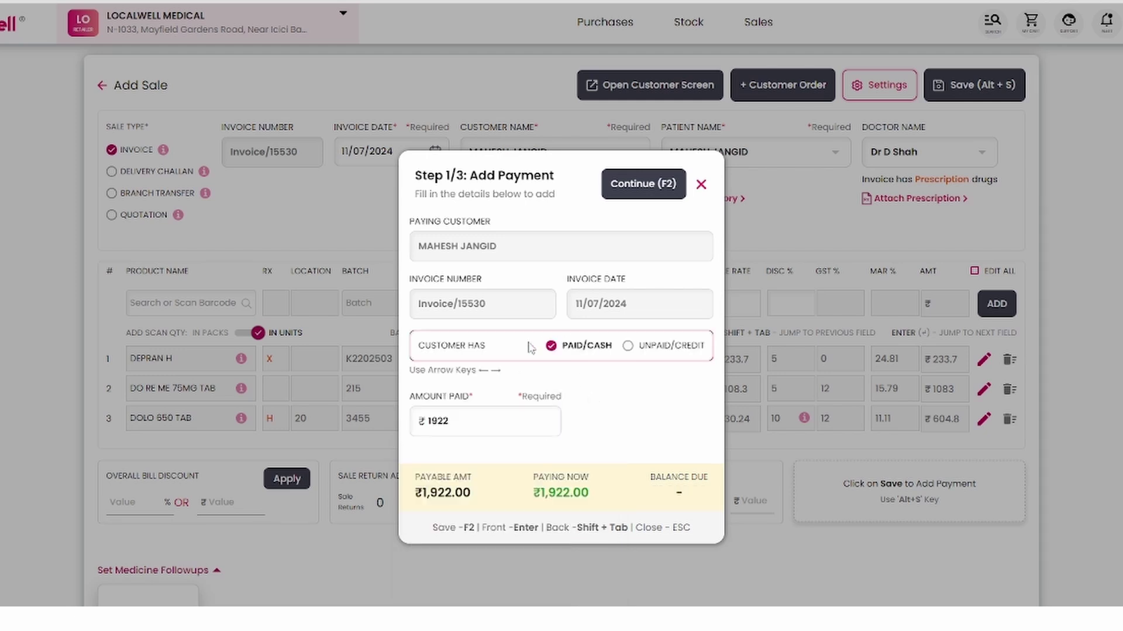
key("F2")
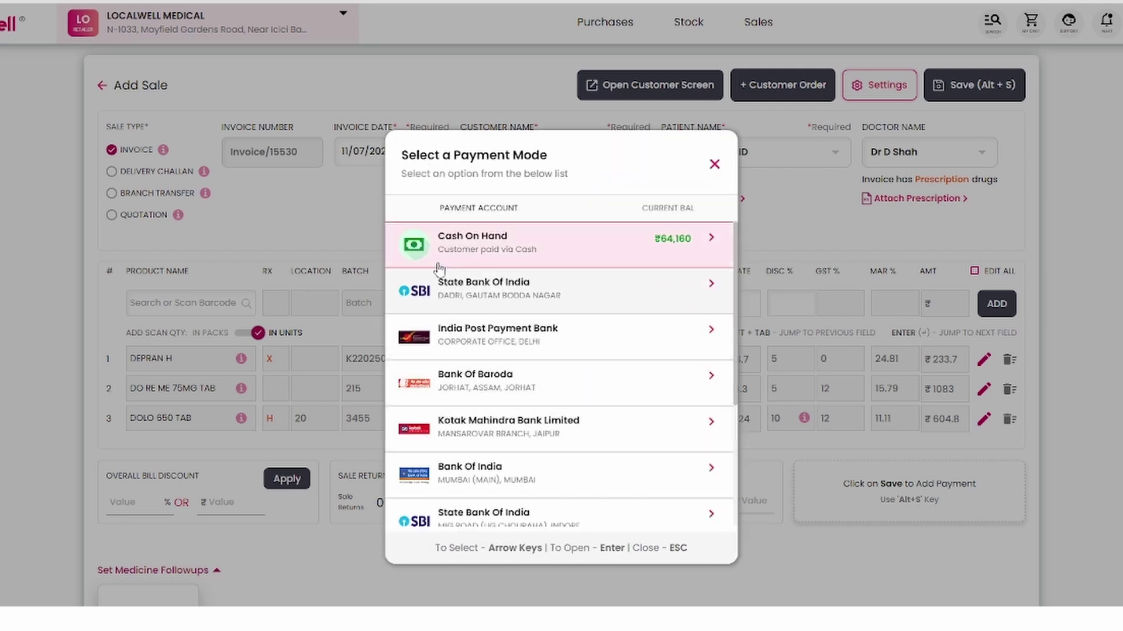
scroll(552, 351, "down", 5)
scroll(521, 441, "up", 5)
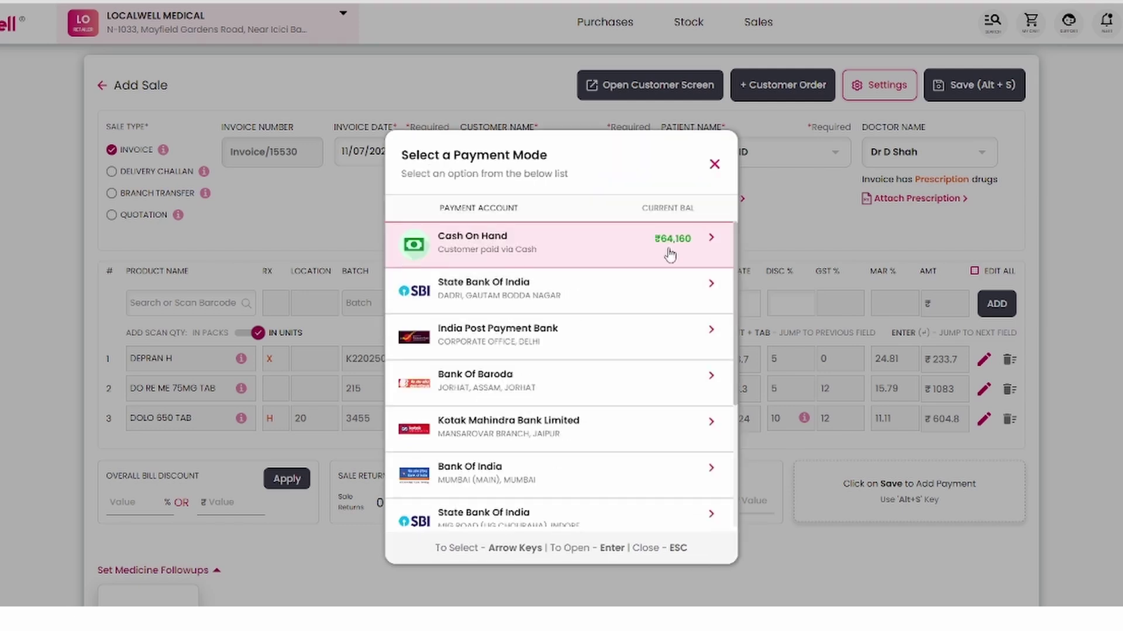
scroll(525, 477, "down", 5)
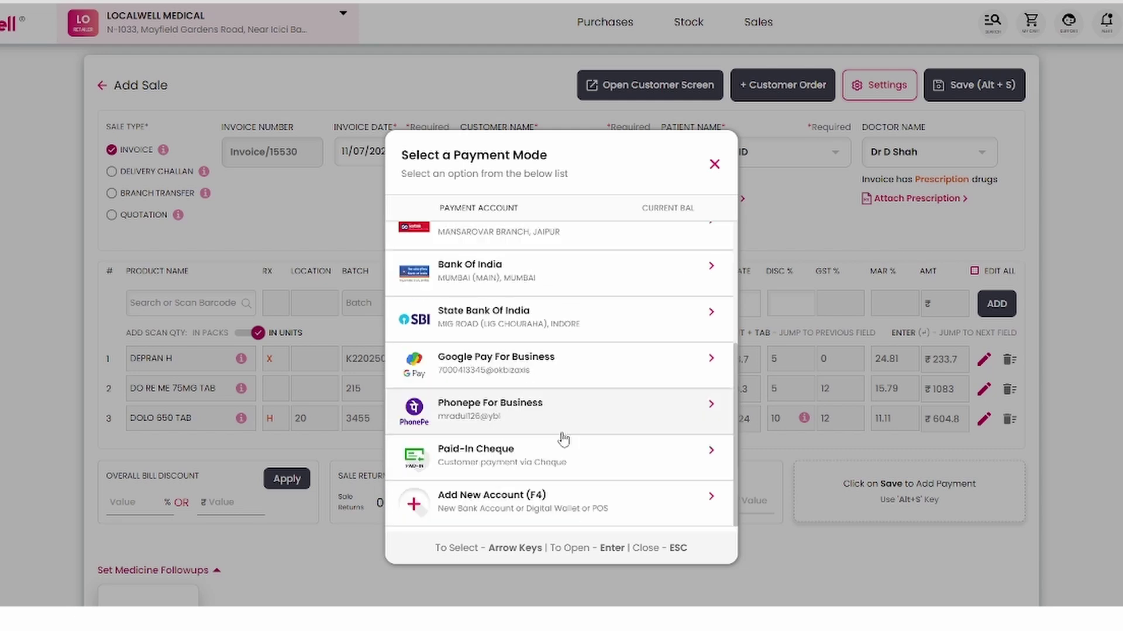
left_click(534, 419)
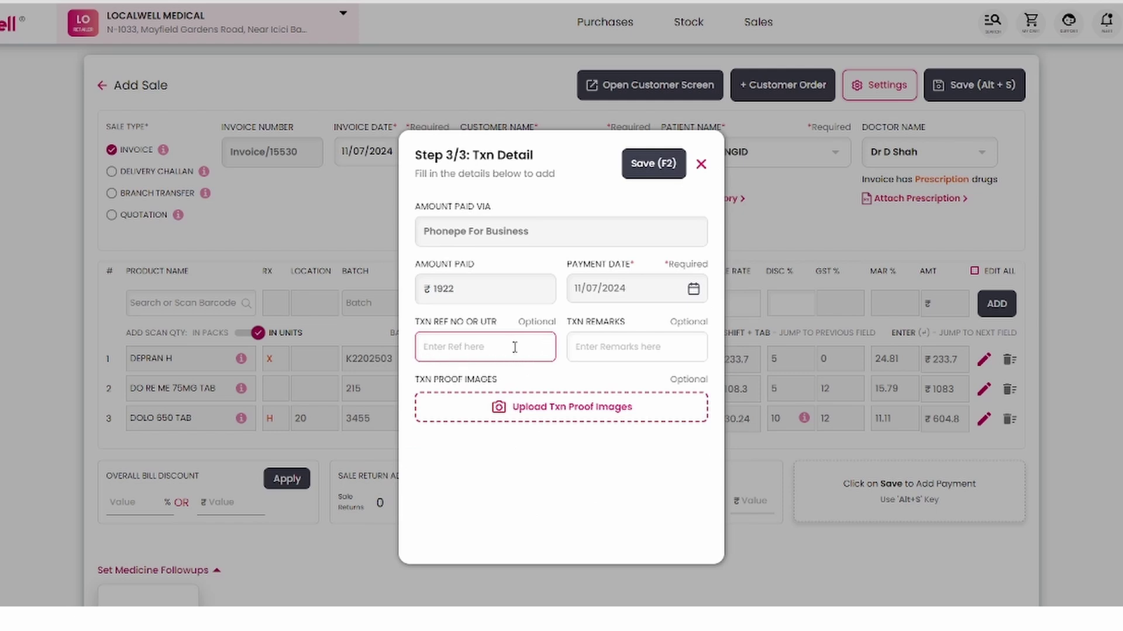
key("F2")
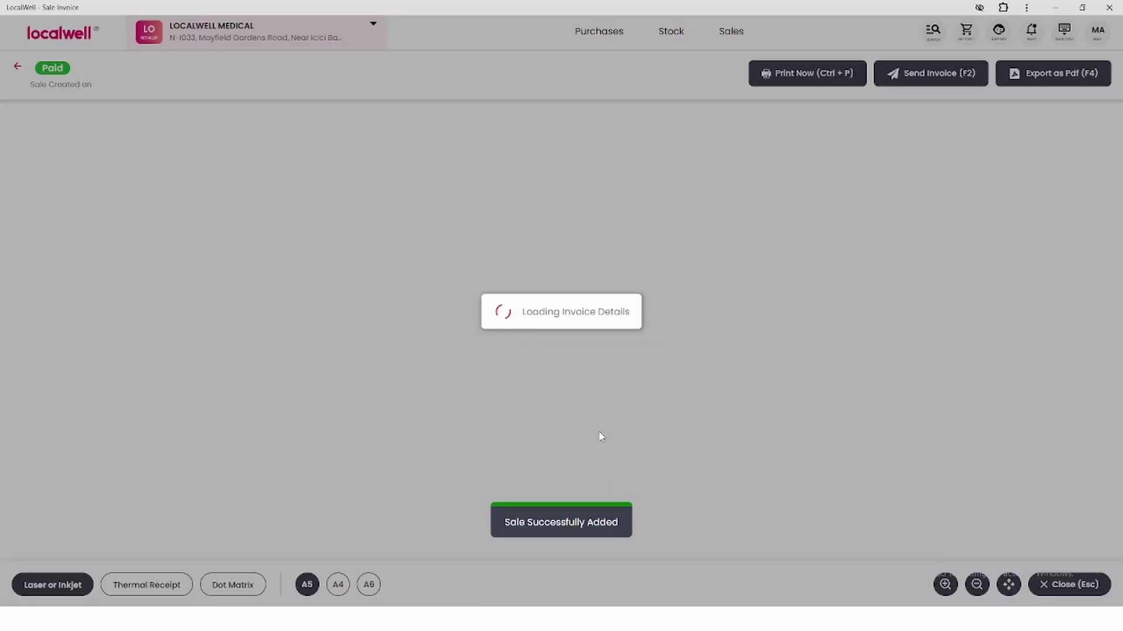